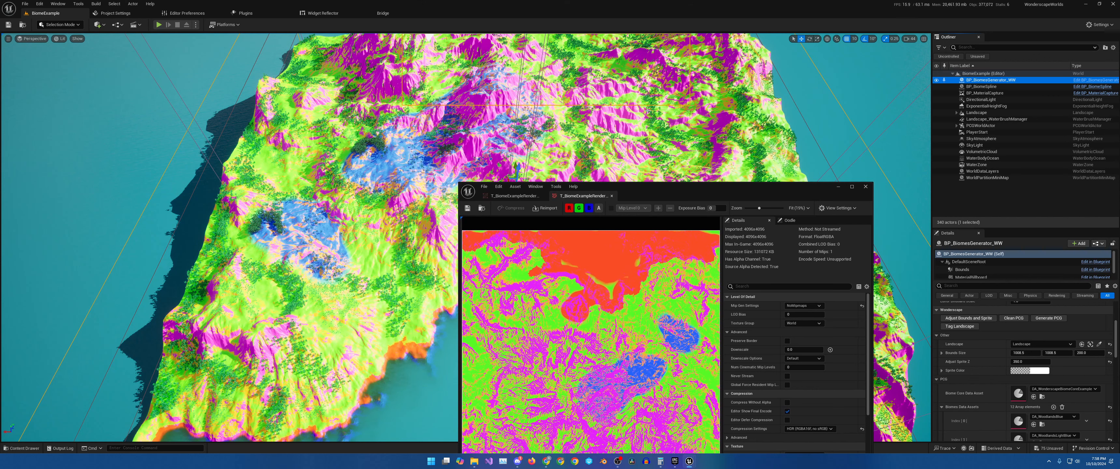
- Open the Biome Core Data Asset of BP_BiomesGenerator_WW and inspect its biome texture projection instance, PCGInst_BiomeTextureProj_WW
drag(689, 193, 676, 103)
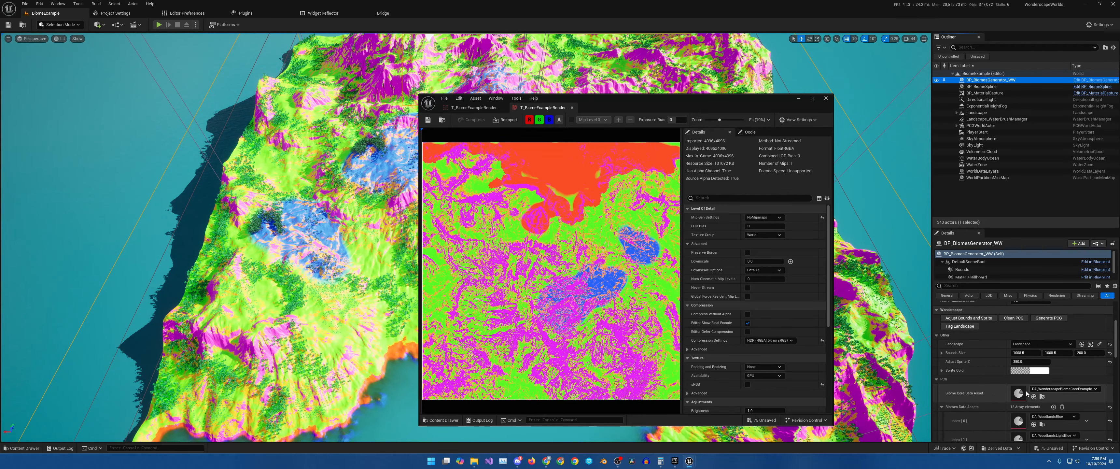
double_click(1015, 393)
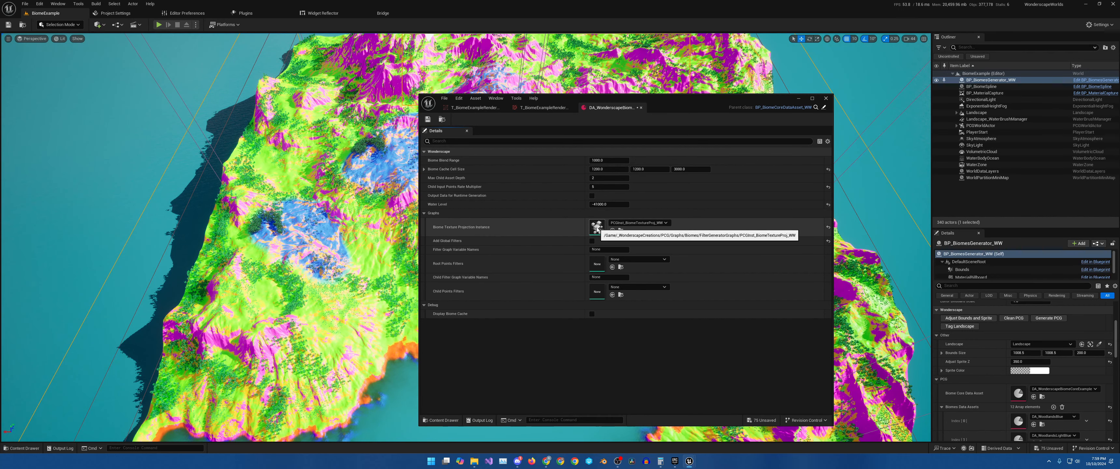
double_click(588, 230)
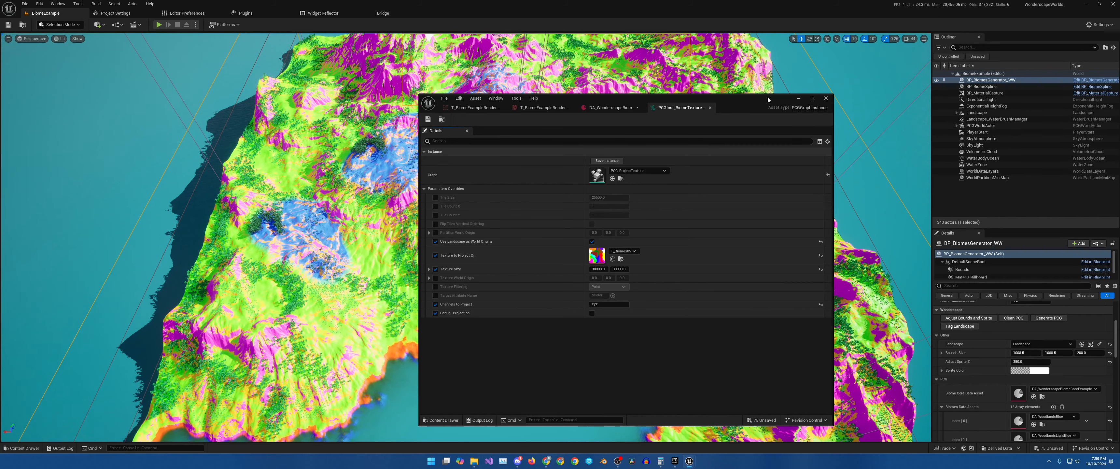
click(541, 108)
- Open the Landscape actor's material through to the parent M_LandscapeMegaAutoMaterial graph, and bring its Auto Paint Layers group into view
click(976, 113)
double_click(1018, 370)
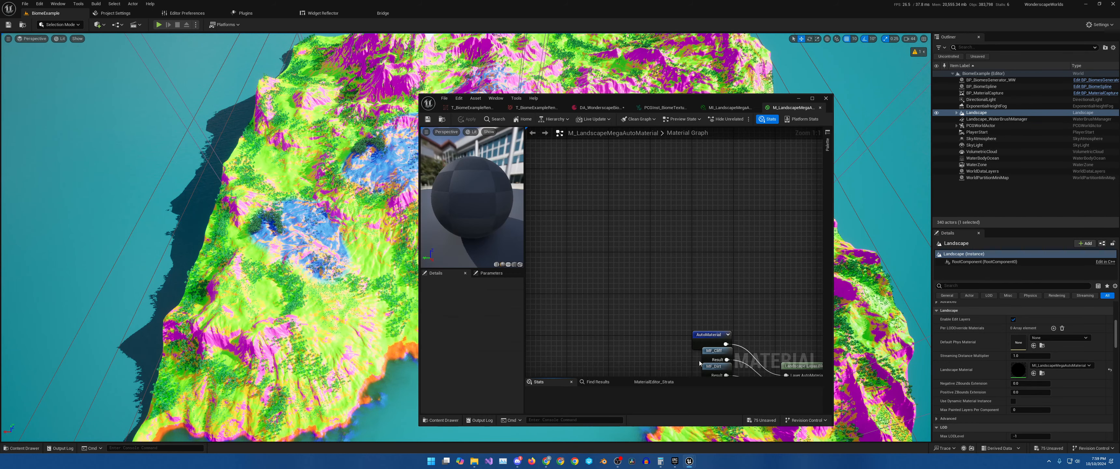
scroll(673, 316, down, 7)
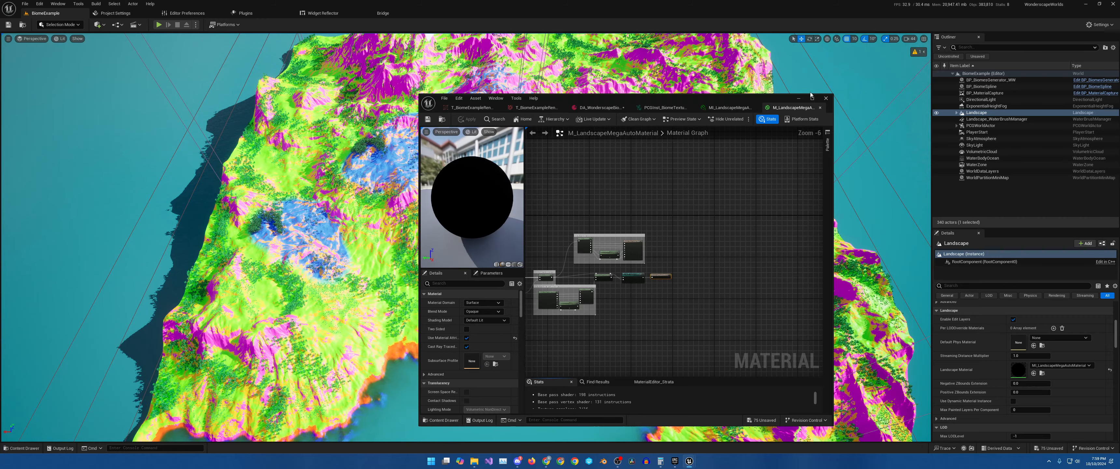
double_click(797, 101)
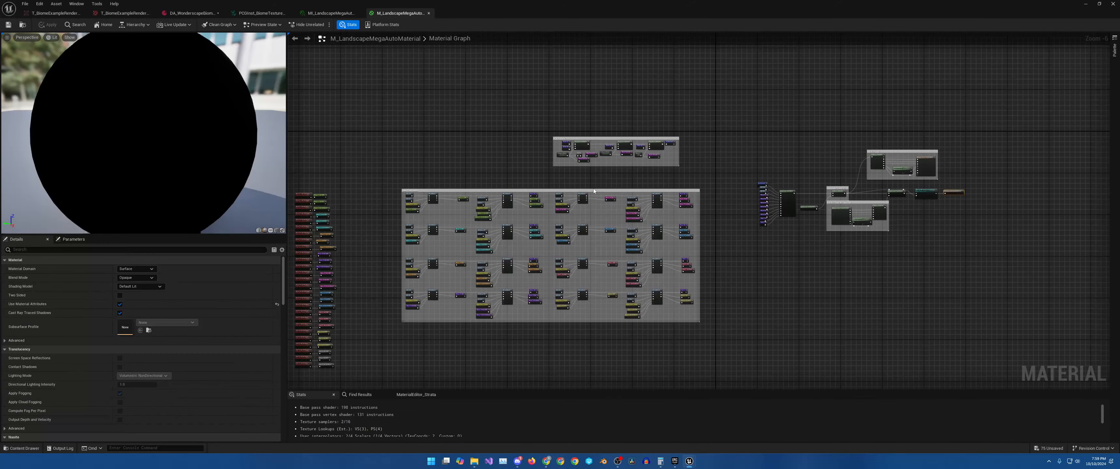
right_drag(604, 190, 646, 195)
scroll(529, 199, up, 7)
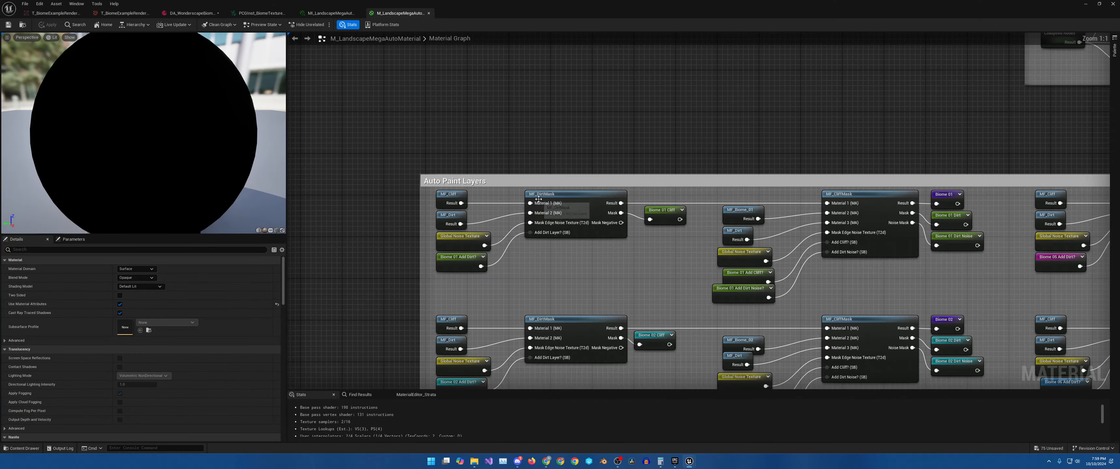
- Open the MF_Cliff function, check its MF_DebugMaterial node, and list the Wonderscape Genie General Functions available for the graph
double_click(443, 196)
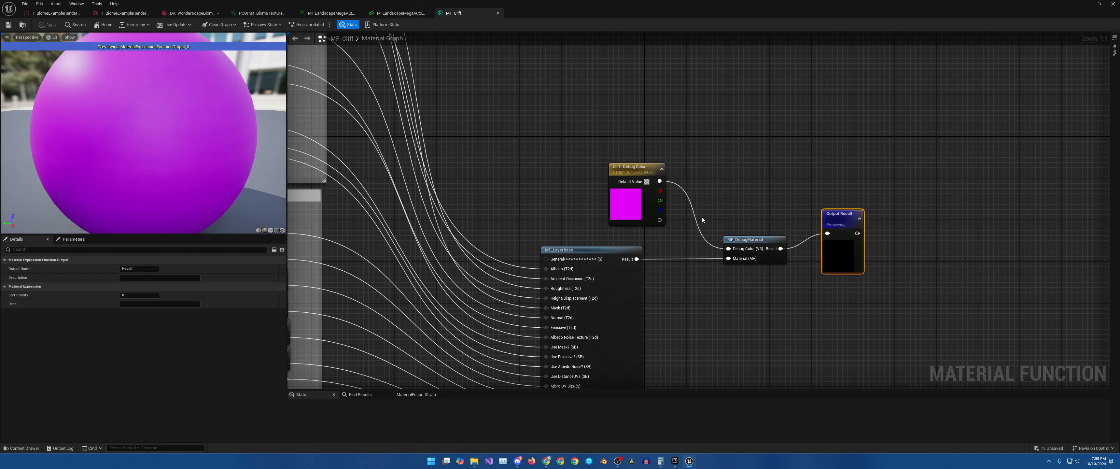
drag(702, 220, 795, 289)
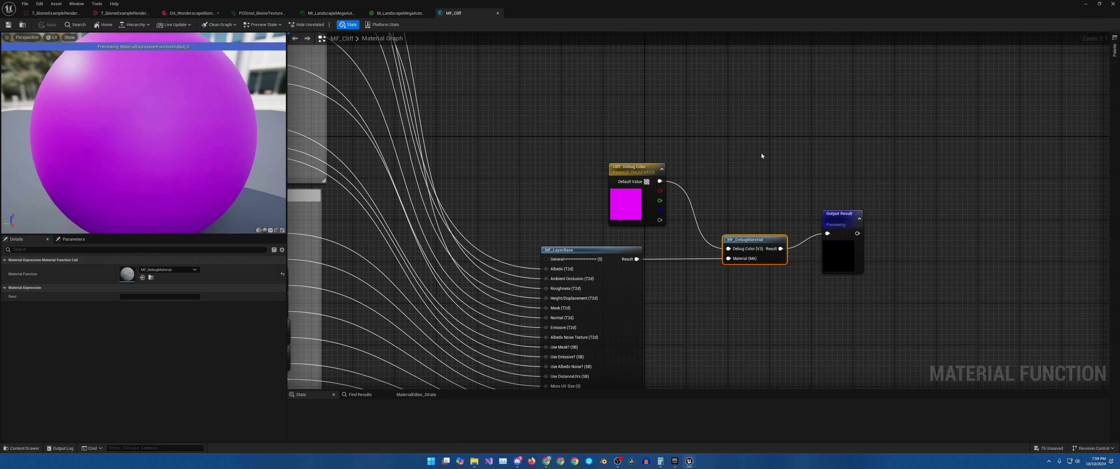
click(758, 136)
right_click(748, 131)
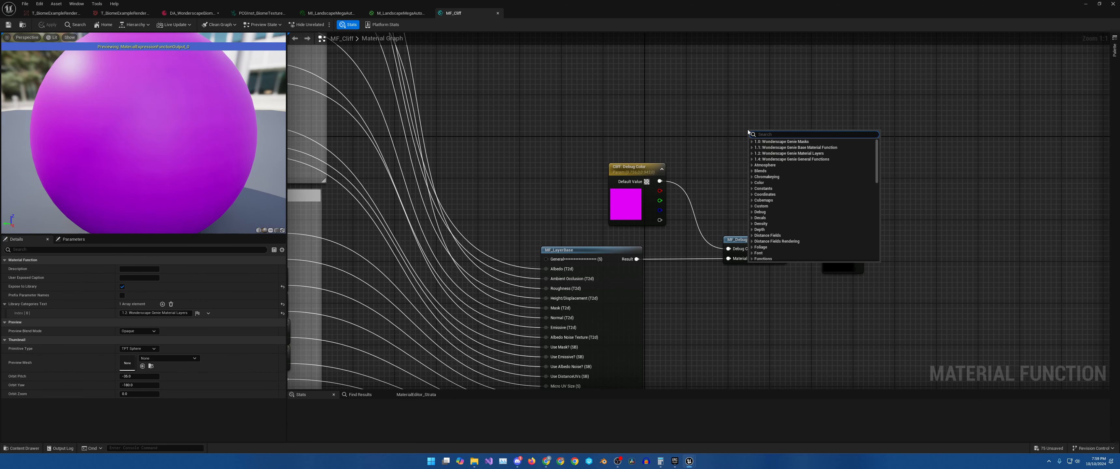
click(752, 159)
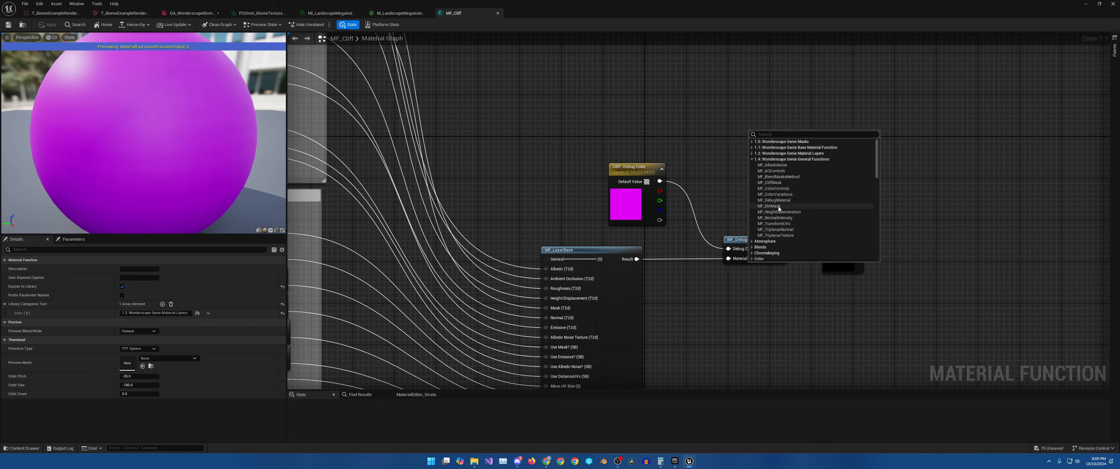
- Examine the MF_Cliff graph from its Debug Color and MF_LayerBase nodes to the parameters in the Textures group
right_drag(714, 198, 695, 167)
right_drag(622, 228, 736, 223)
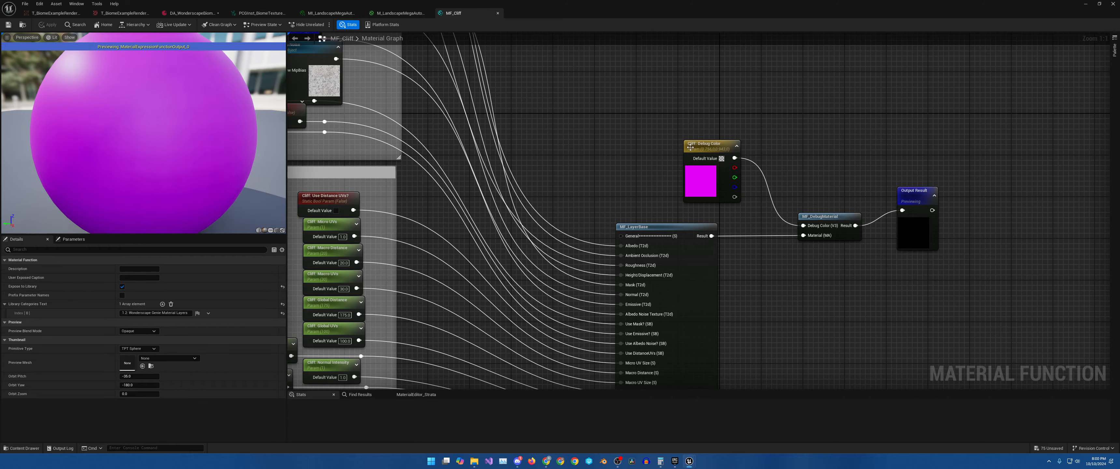
right_drag(659, 148, 915, 402)
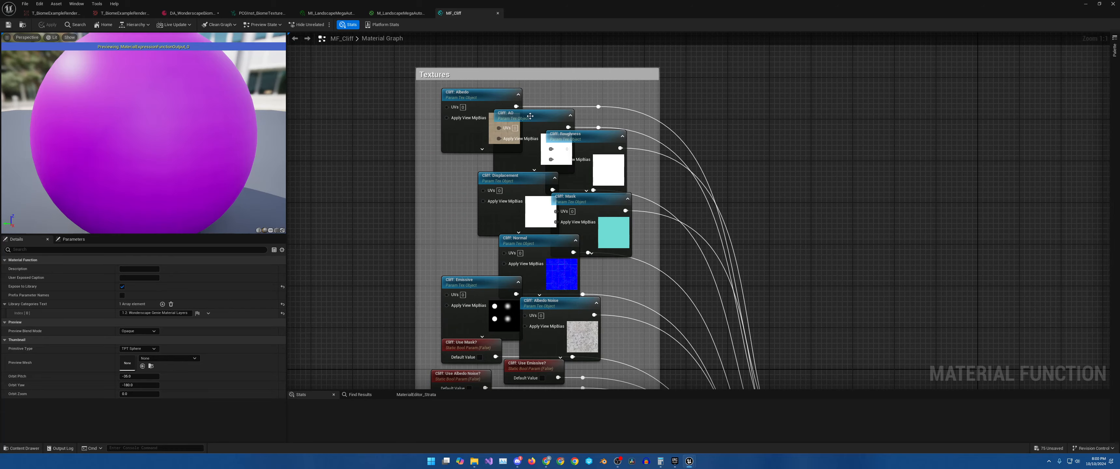
right_drag(699, 295, 464, 52)
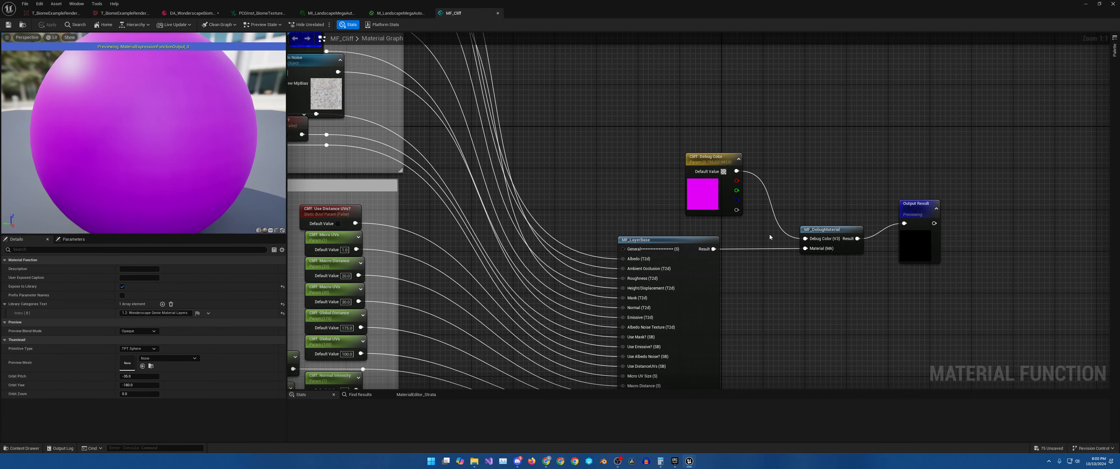
- Return to M_LandscapeMegaAutoMaterial and examine how the Auto Paint Layers biome nodes relate to the Landscape Layer Blend
click(398, 13)
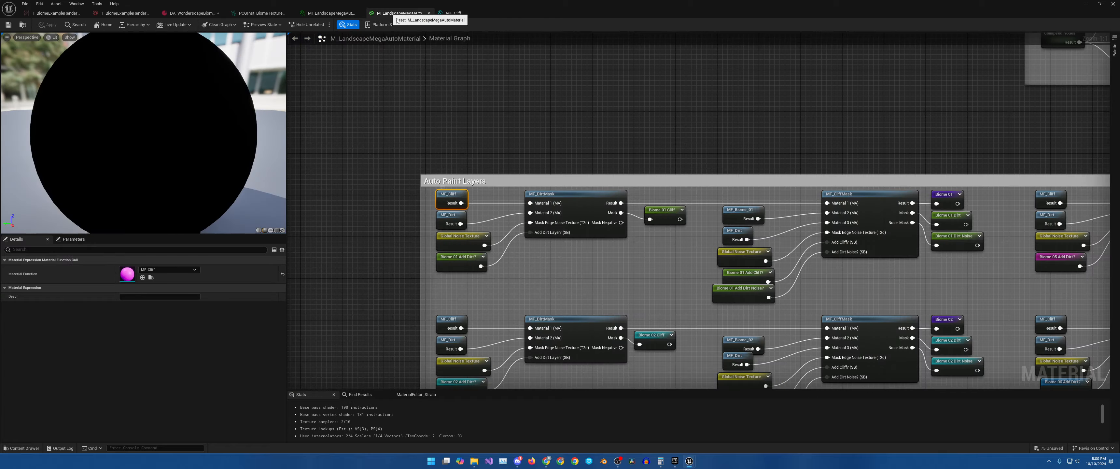
scroll(555, 115, up, 3)
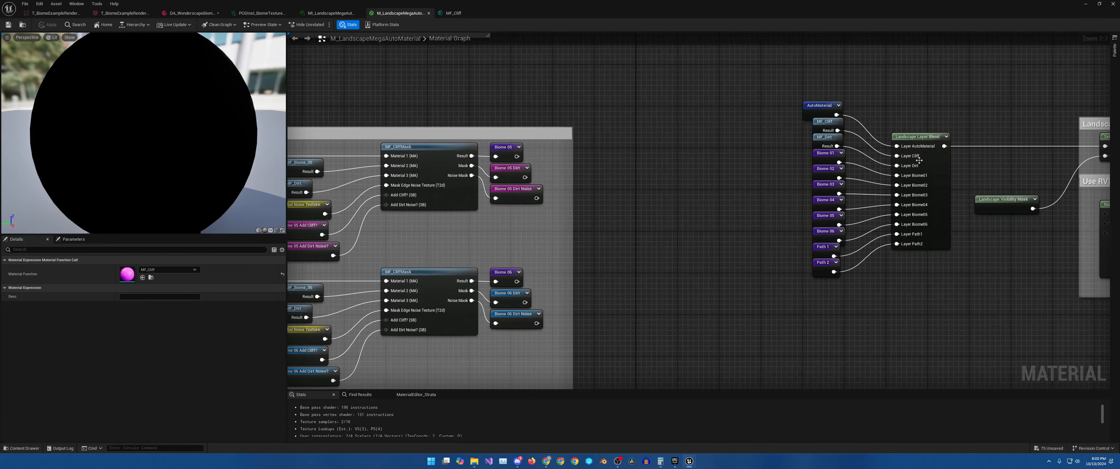
right_drag(559, 148, 1109, 146)
right_drag(847, 145, 1109, 144)
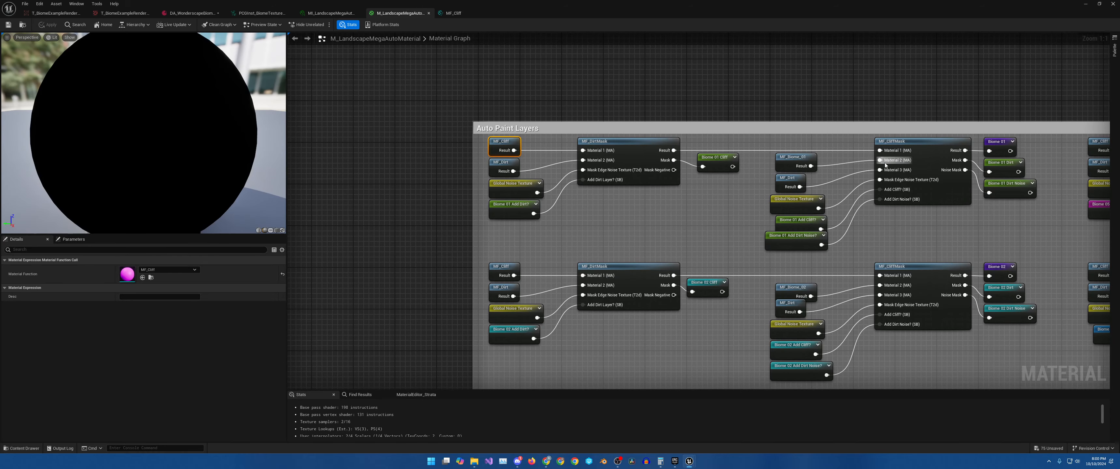
right_drag(1105, 166, 878, 163)
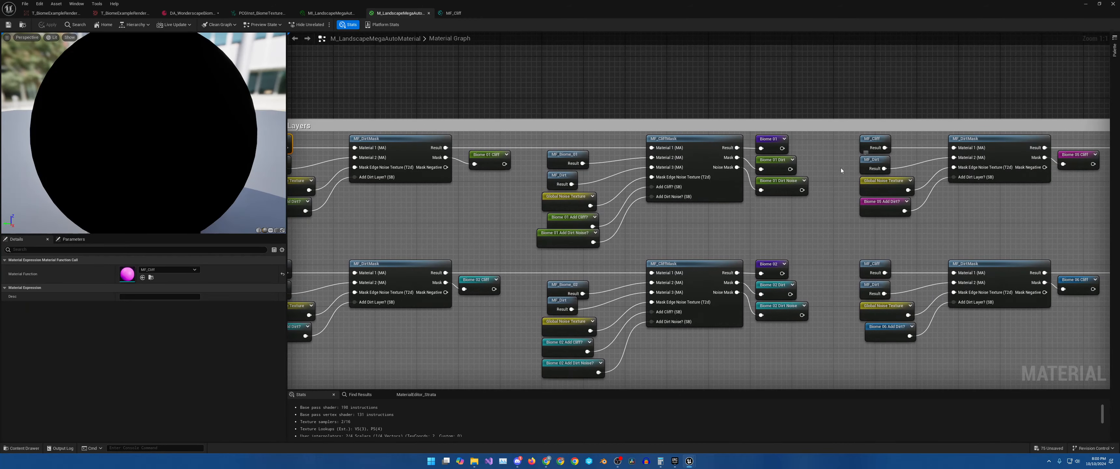
right_drag(519, 174, 649, 168)
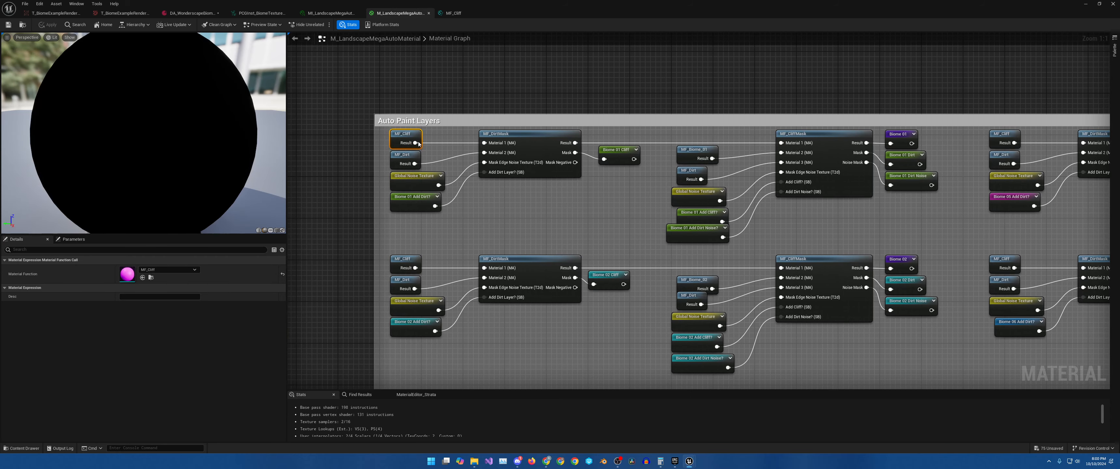
- Open the MF_LayerBase function from the MF_Cliff graph and inspect how it sets the material attributes
click(463, 20)
right_drag(797, 189, 722, 143)
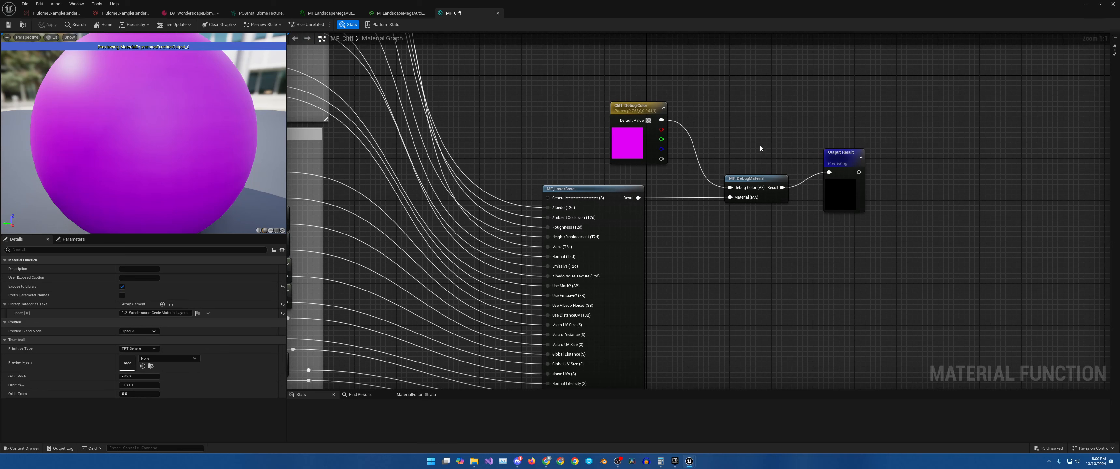
click(576, 189)
double_click(598, 186)
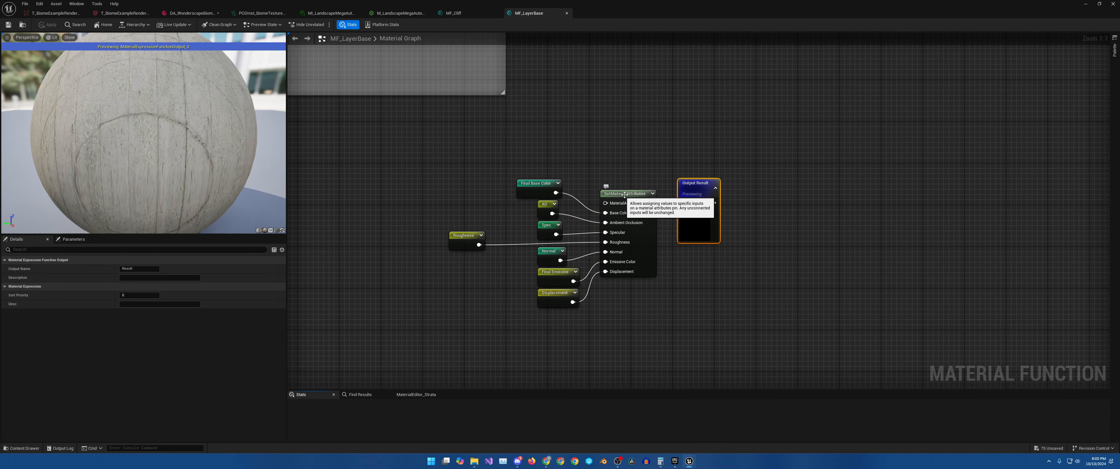
- Check the Debug Mode parameters of the landscape material instance, and review the layer blend and biome nodes in its parent material
click(337, 13)
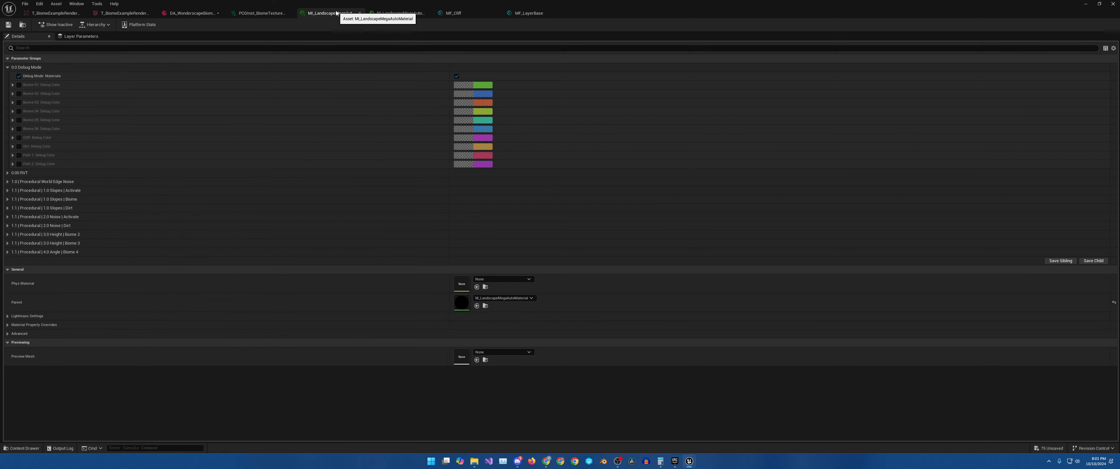
click(397, 13)
mouse_move(774, 109)
right_down()
mouse_move(289, 90)
mouse_move(289, 100)
right_up()
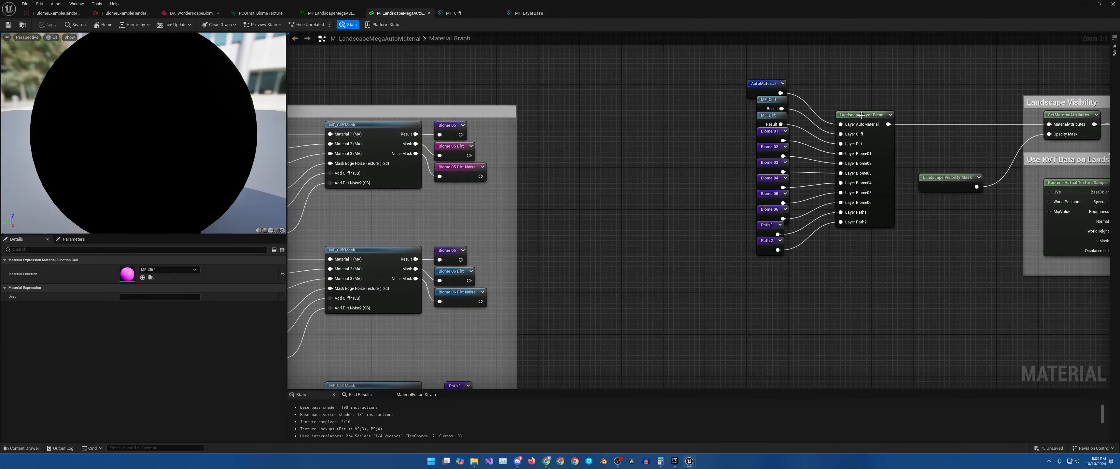
right_drag(510, 190, 1000, 207)
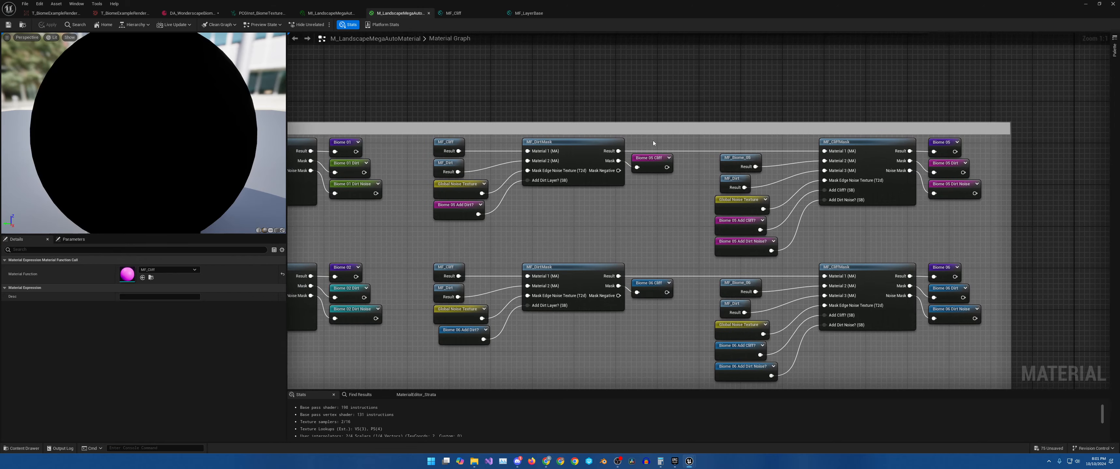
- Open the MF_DirtMask function to inspect its material attribute blending, and compare it with MF_LayerBase and MF_Cliff
double_click(561, 151)
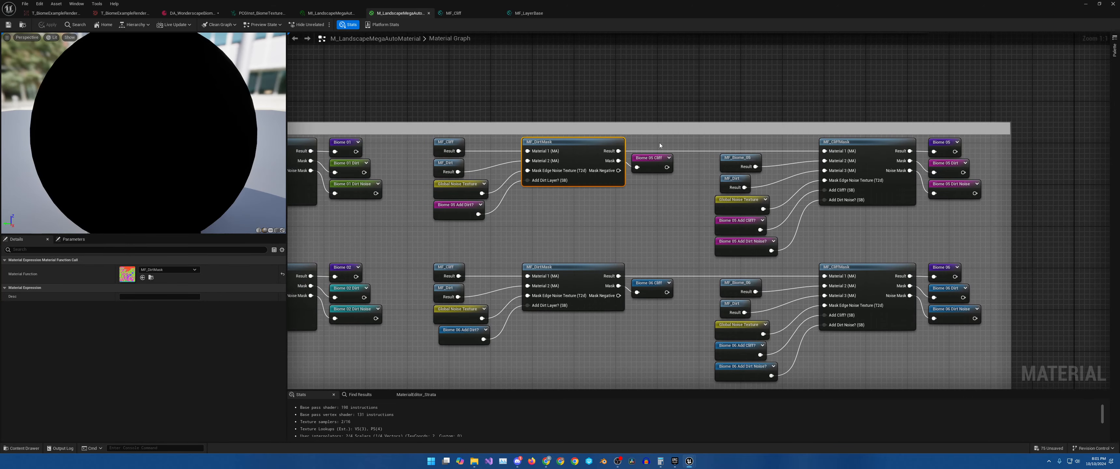
right_drag(563, 168, 709, 122)
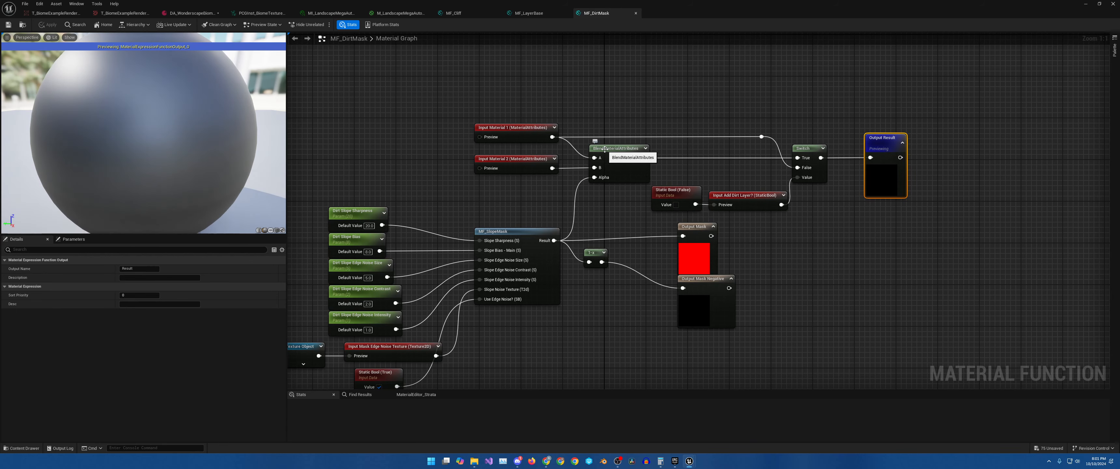
click(527, 17)
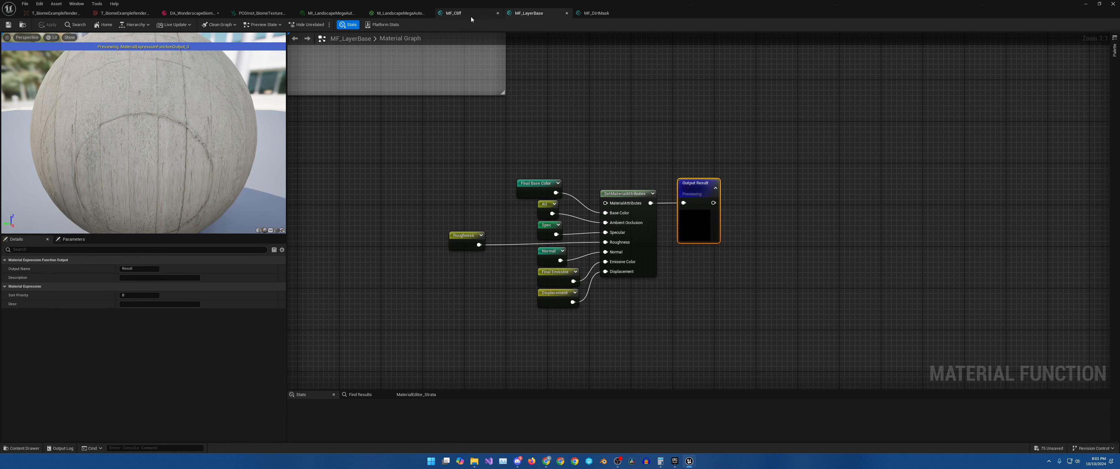
click(456, 13)
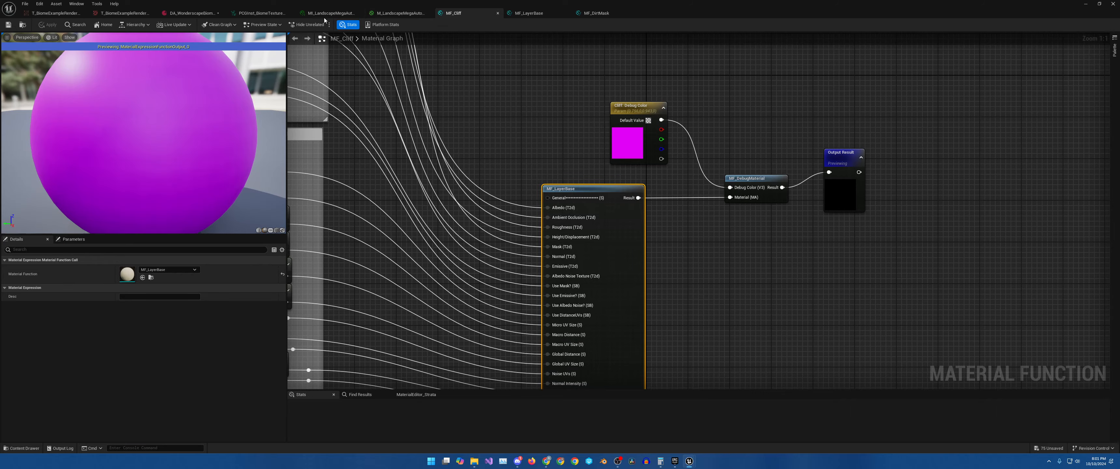
- Go back to M_LandscapeMegaAutoMaterial and examine the Landscape Layer Blend inputs beside the Landscape Visibility and RVT groups
click(330, 13)
click(396, 11)
right_drag(1000, 156, 346, 160)
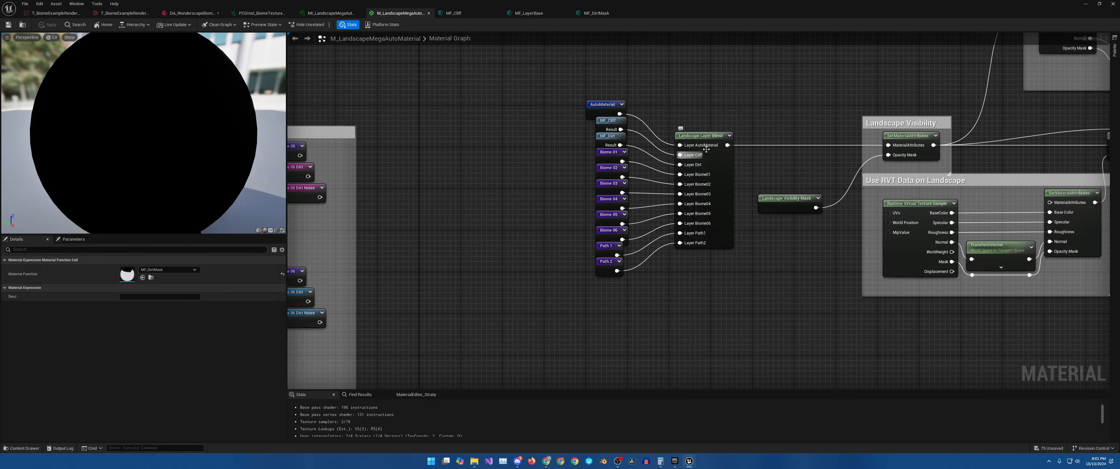
right_drag(583, 139, 679, 155)
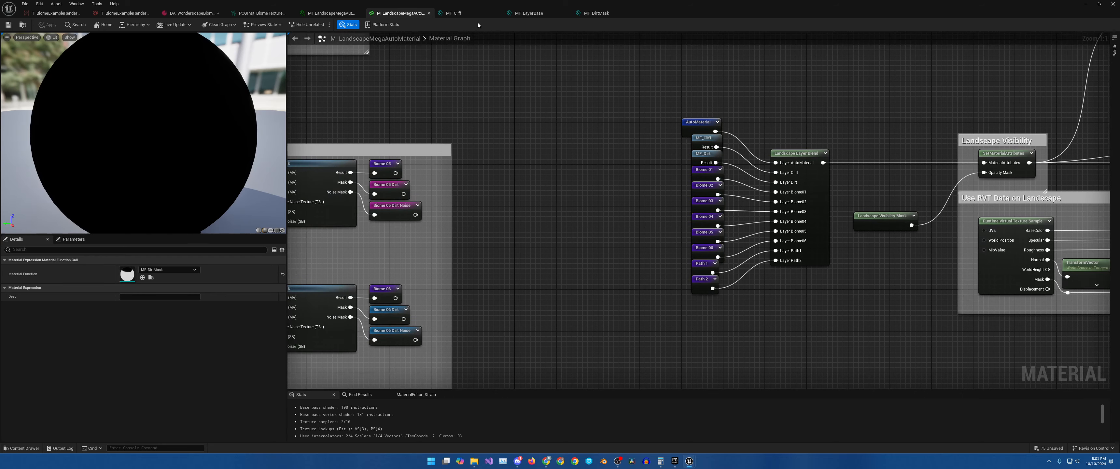
- Open MF_DebugMaterial from the MF_Cliff graph and select its Debug Mode: Materials switch to inspect the parameter settings
click(470, 14)
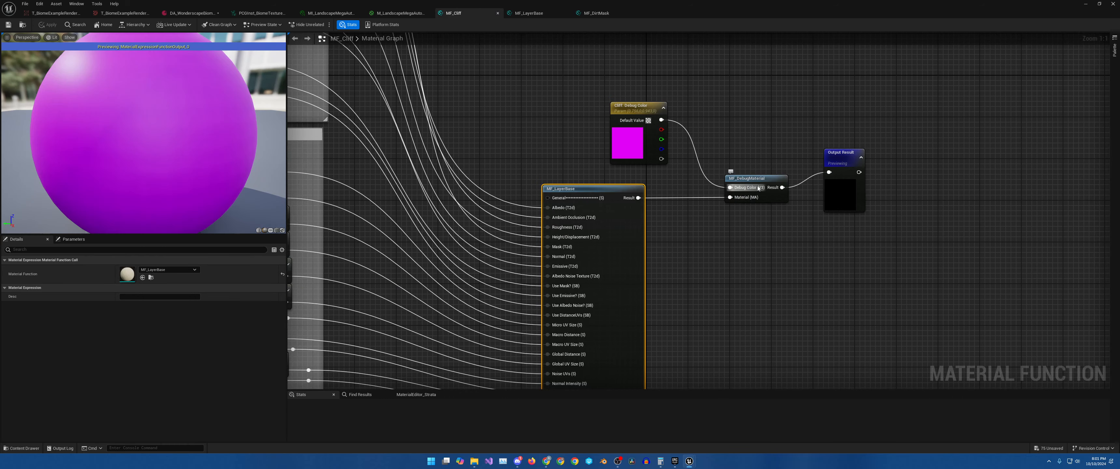
double_click(748, 177)
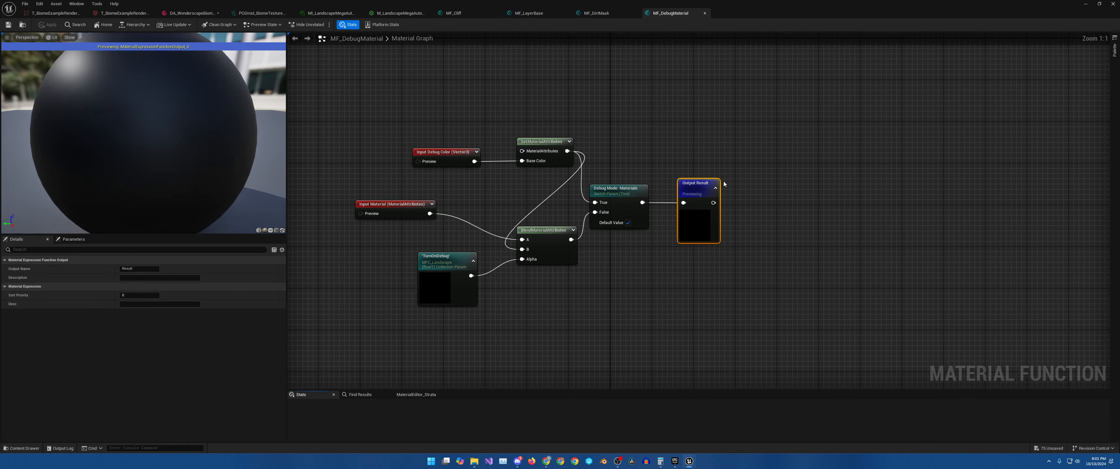
right_drag(608, 213, 679, 190)
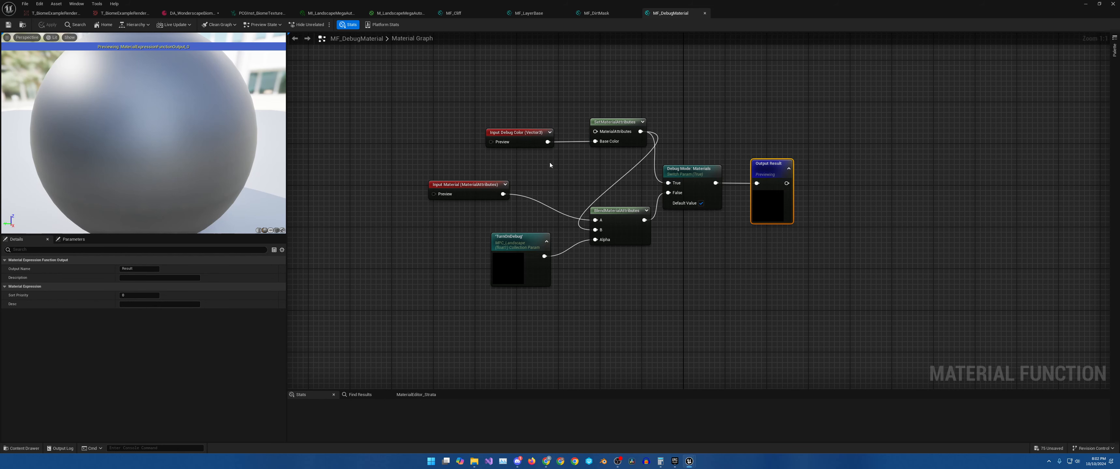
right_drag(550, 187, 529, 155)
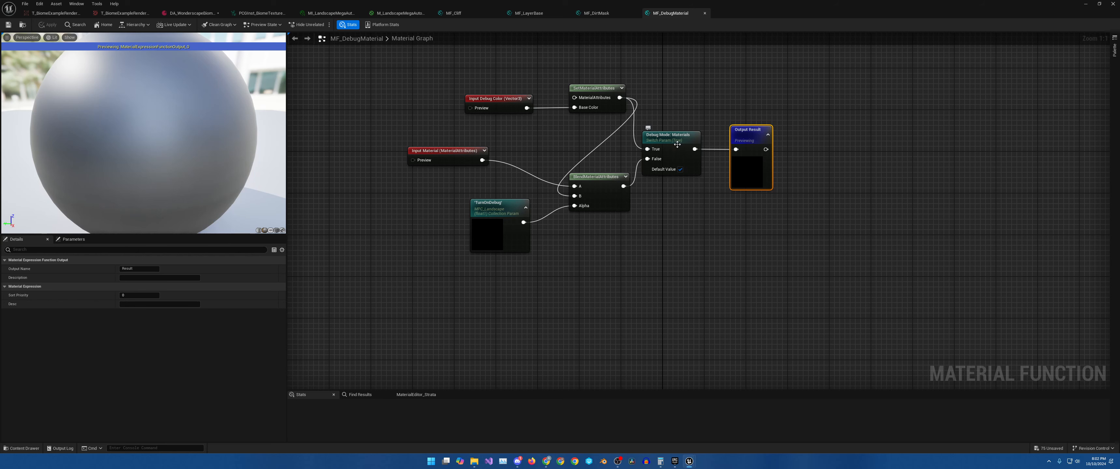
click(691, 161)
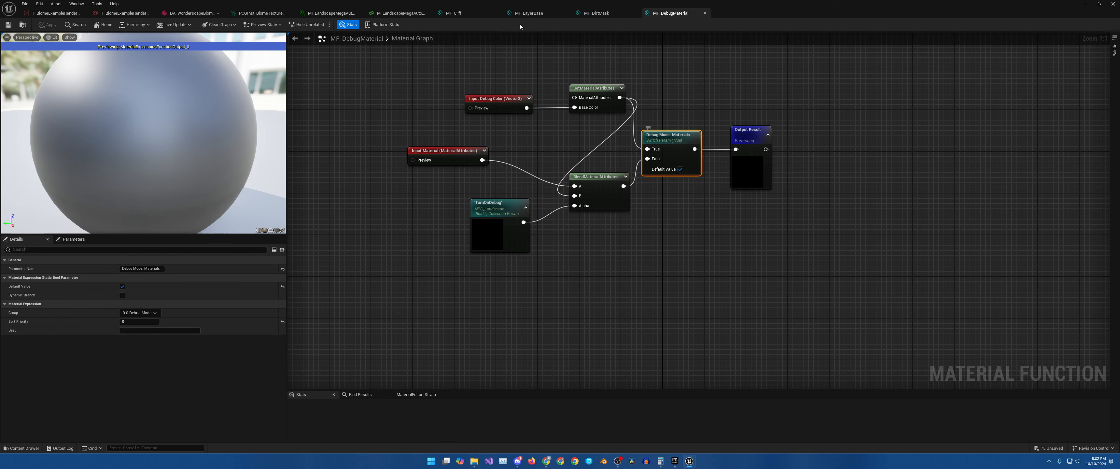
- Review the landscape material instance's debug colours, and open the MPC_Landscape collection referenced by the TurnOnDebug node in MF_DebugMaterial
click(330, 13)
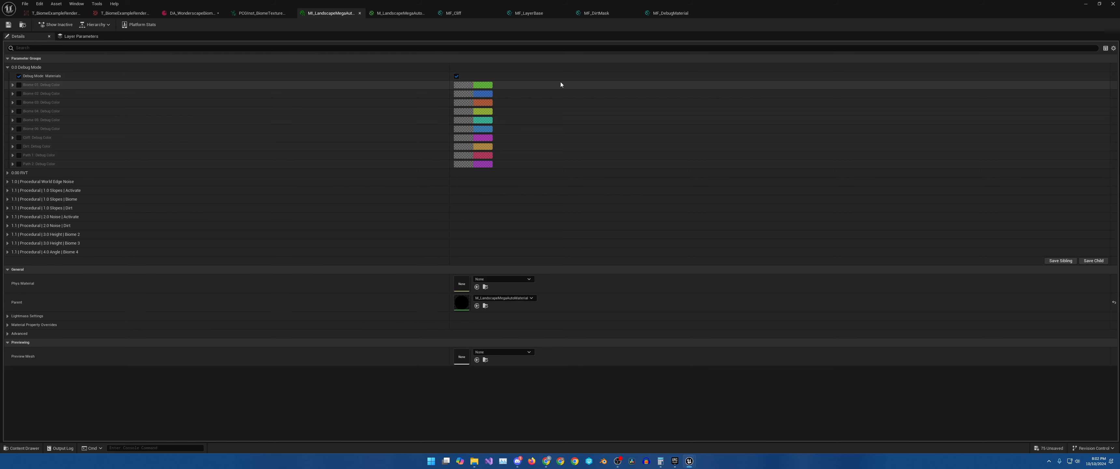
click(673, 14)
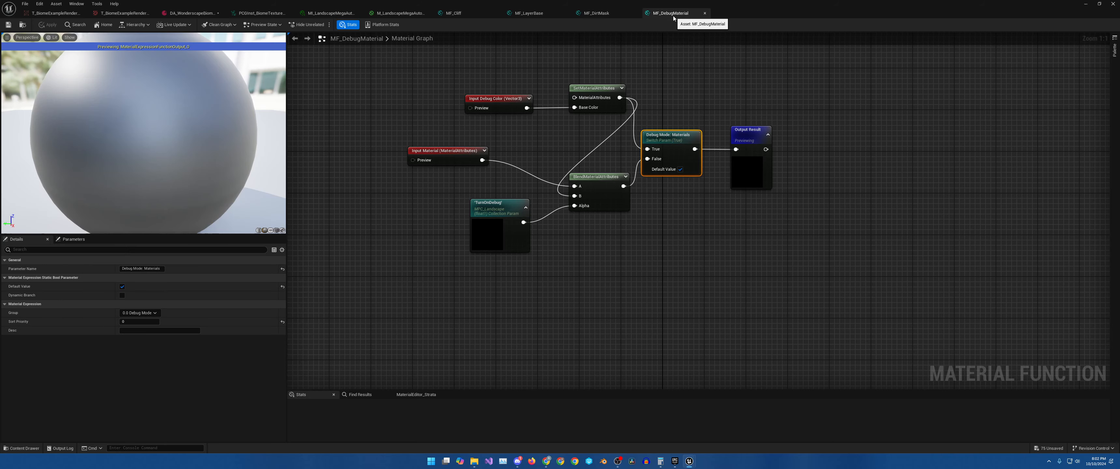
click(499, 208)
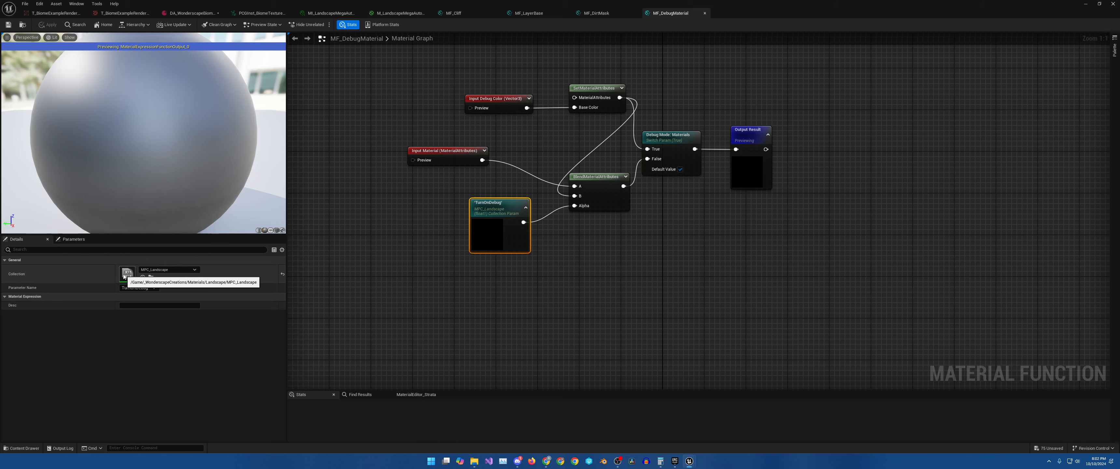
click(151, 277)
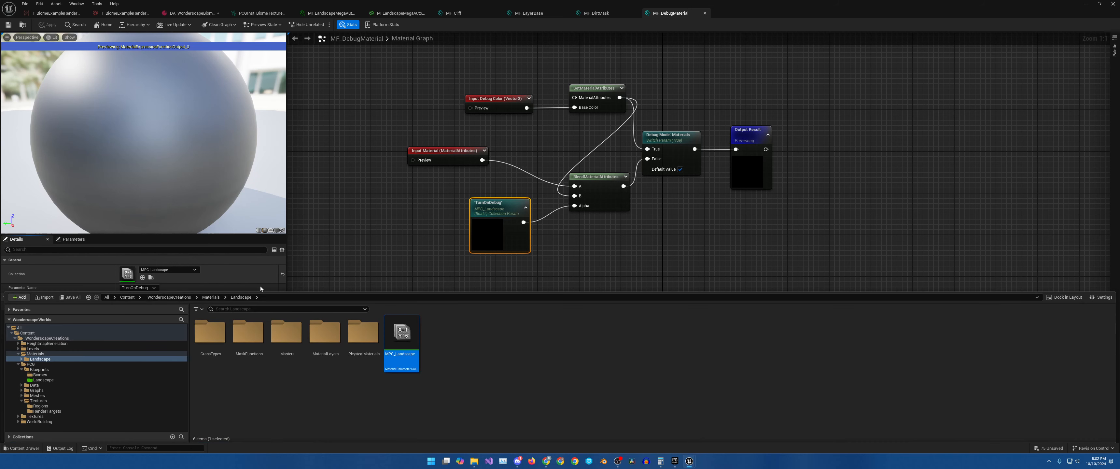
double_click(405, 347)
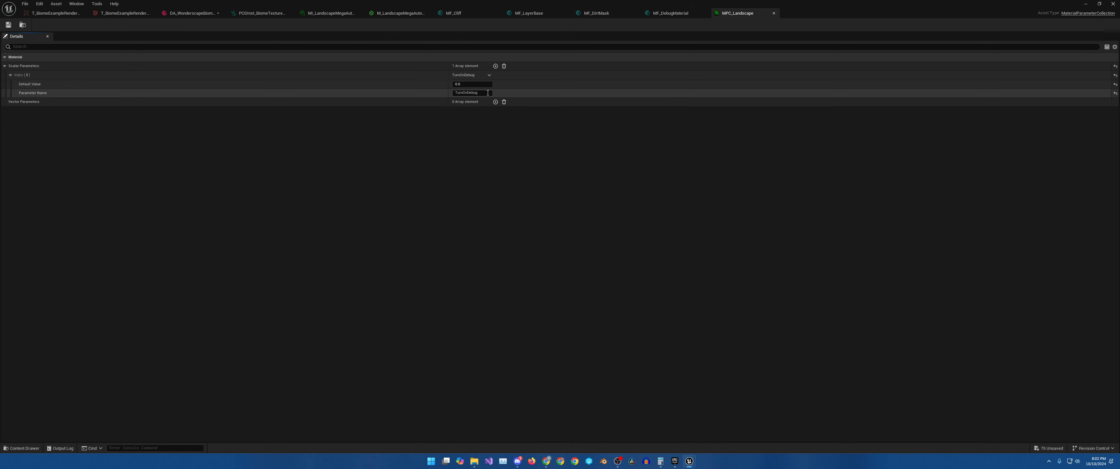
- Revisit the MF_DebugMaterial graph and close the MPC_Landscape parameter collection
click(680, 13)
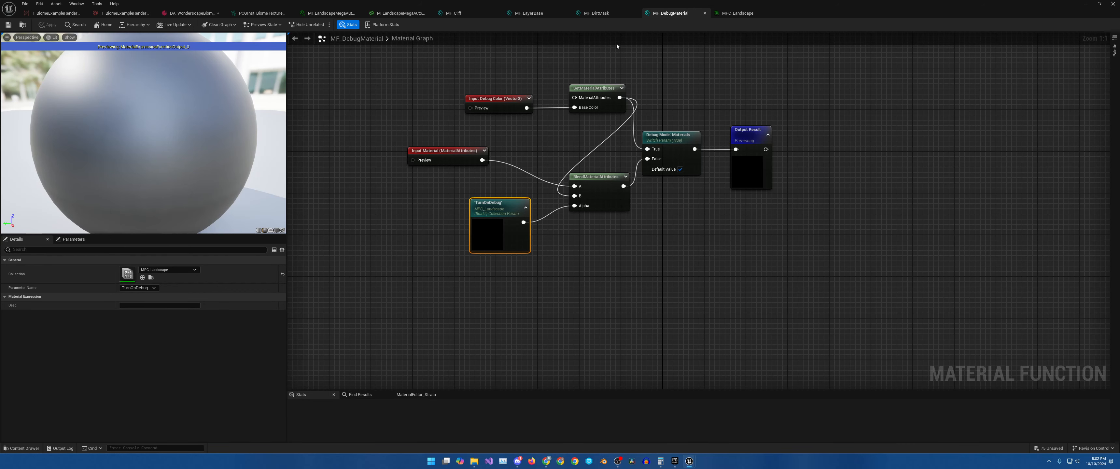
click(597, 13)
click(738, 13)
click(774, 13)
- Uncover the level behind the material editor and examine BP_MaterialCapture's Wonderscape functions and render target settings alongside the TurnOnDebug node
drag(552, 4, 386, 83)
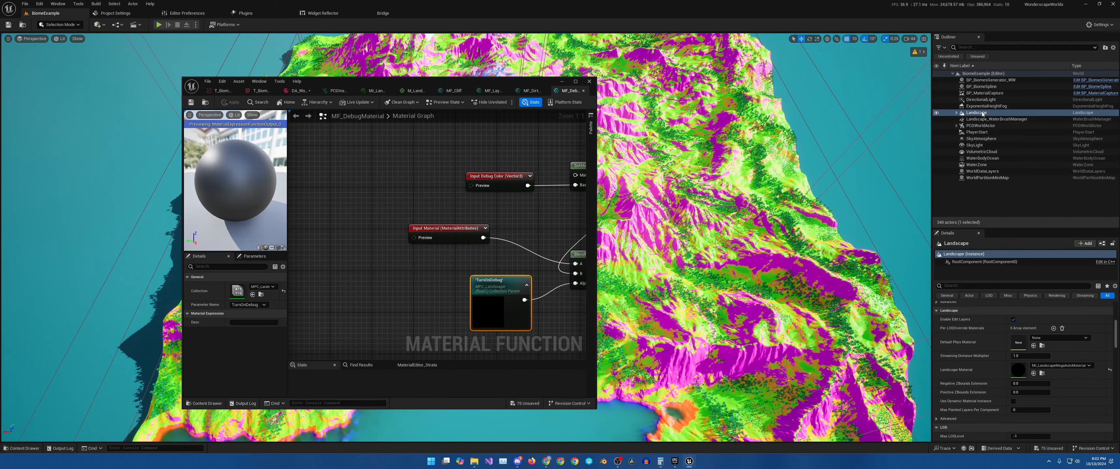
click(984, 93)
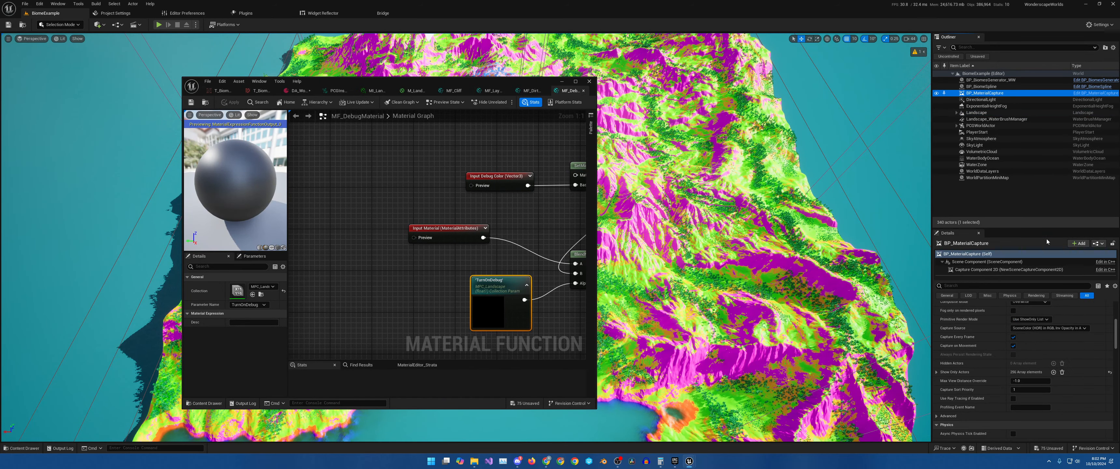
scroll(1026, 382, down, 5)
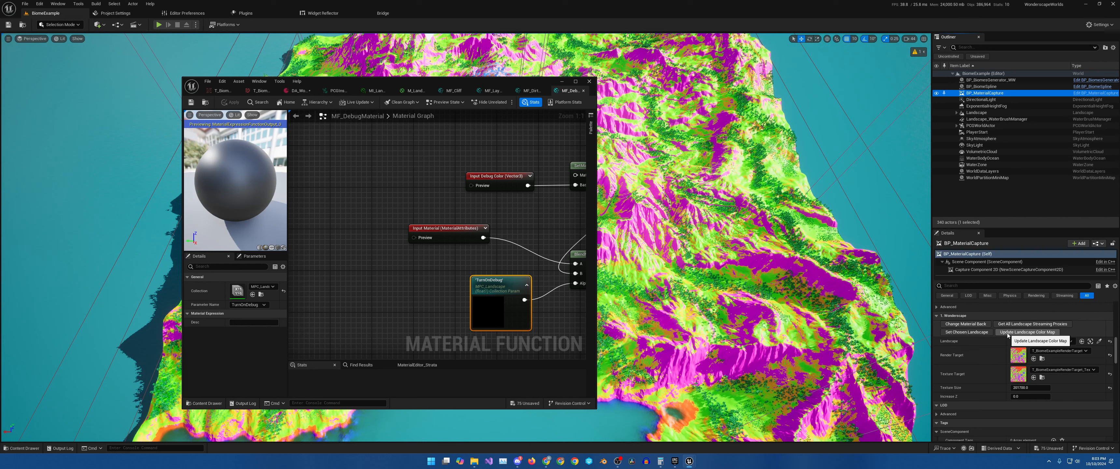
right_drag(486, 273, 434, 251)
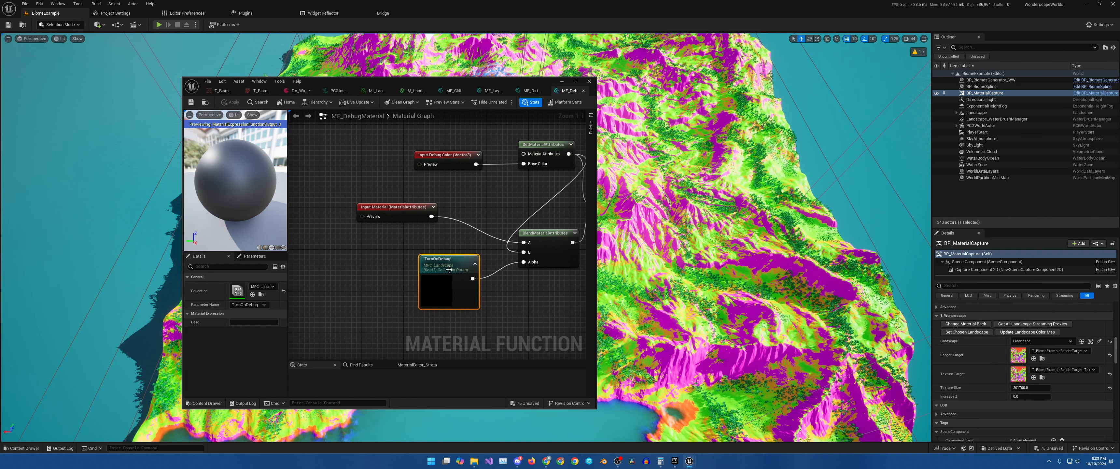